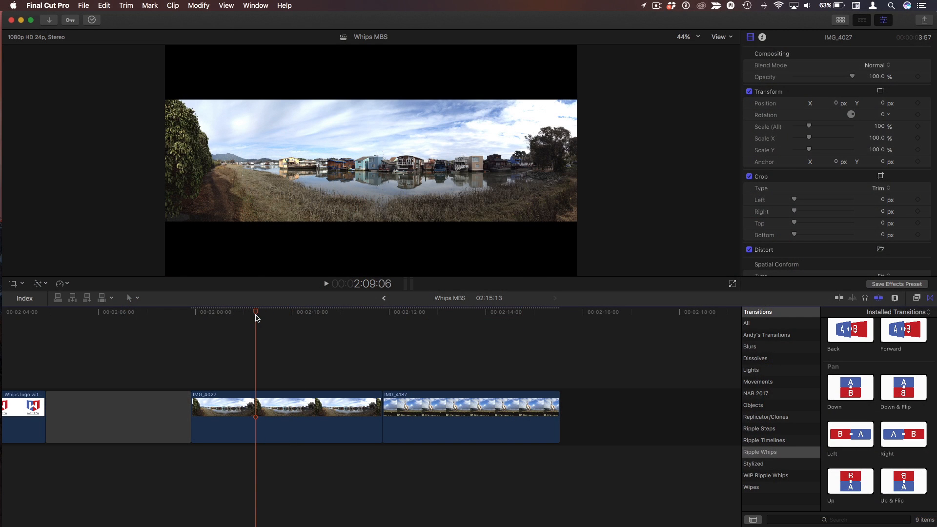
# Add the Up & Flip transition from the Ripple Whips category between the IMG_4027 and IMG_4187 clips
pyautogui.click(479, 333)
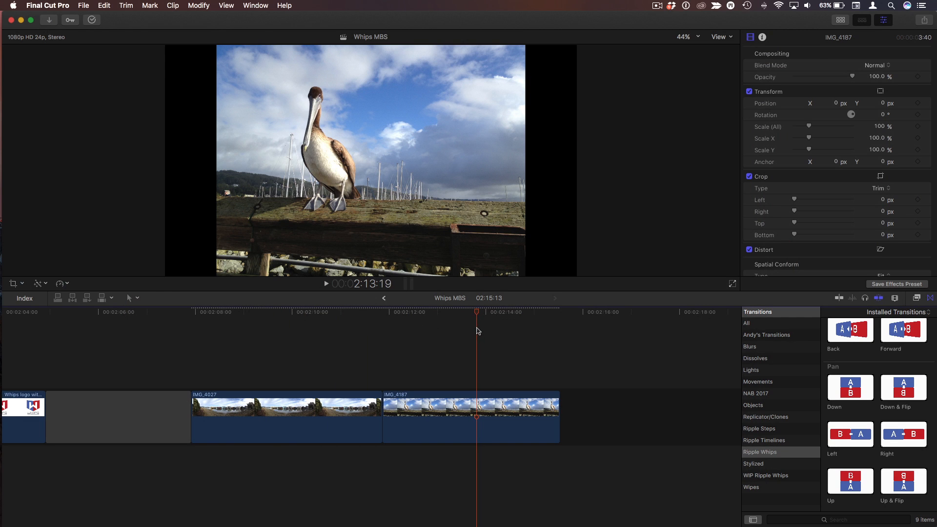
pyautogui.click(307, 313)
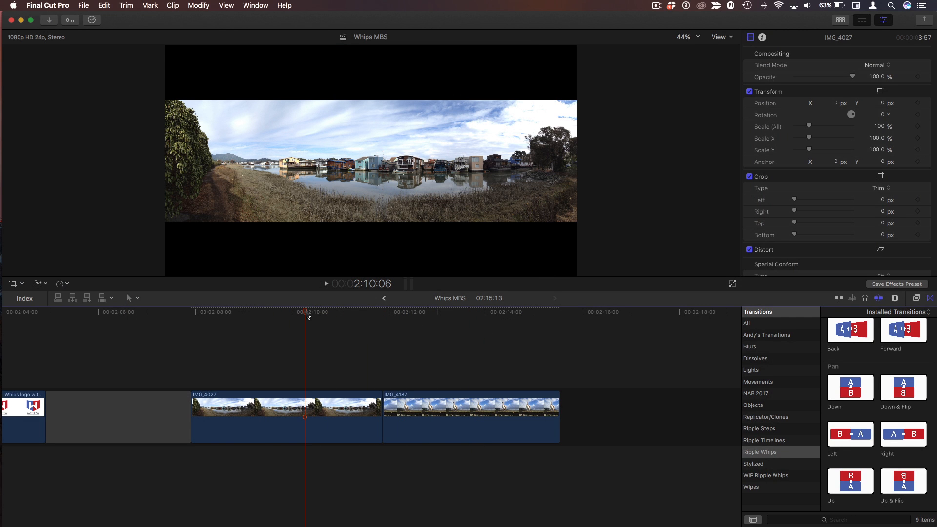
pyautogui.click(325, 340)
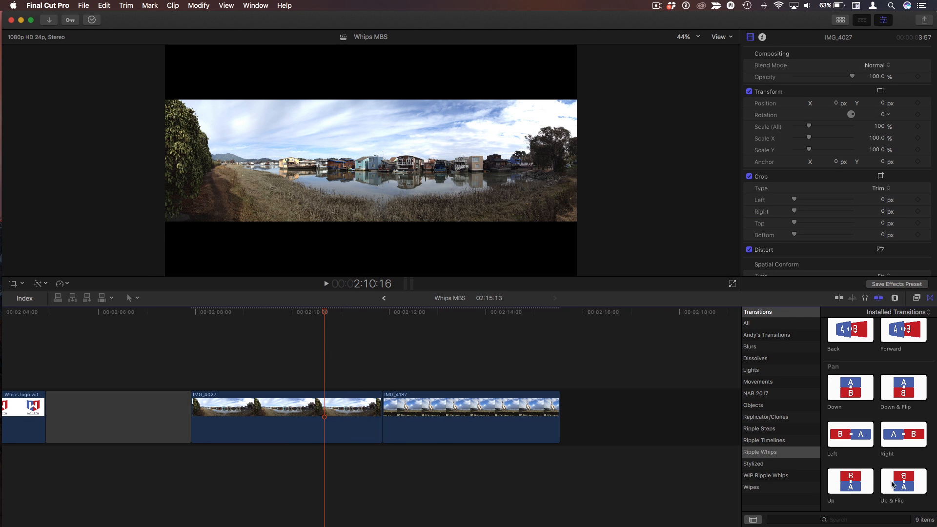
pyautogui.moveTo(892, 484); pyautogui.dragTo(359, 416)
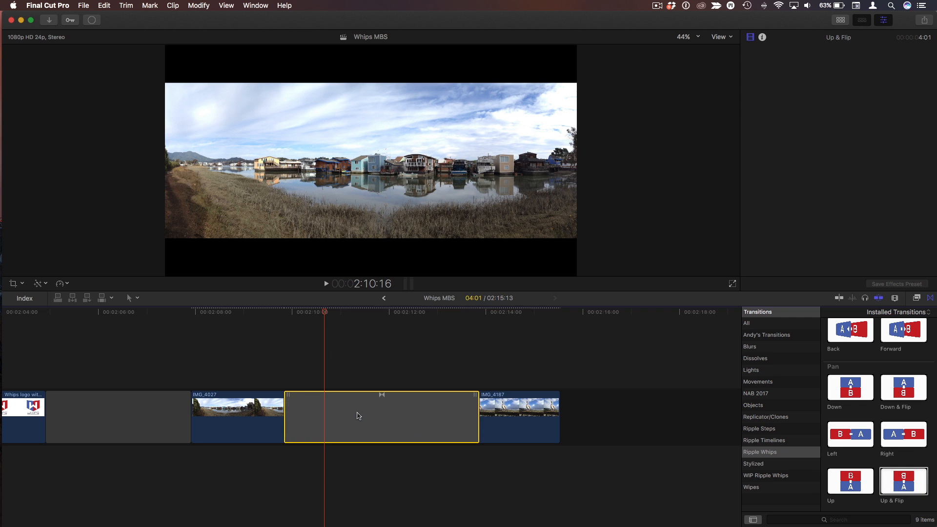
# Play back the sequence through the new transition
pyautogui.click(259, 320)
pyautogui.press('space')
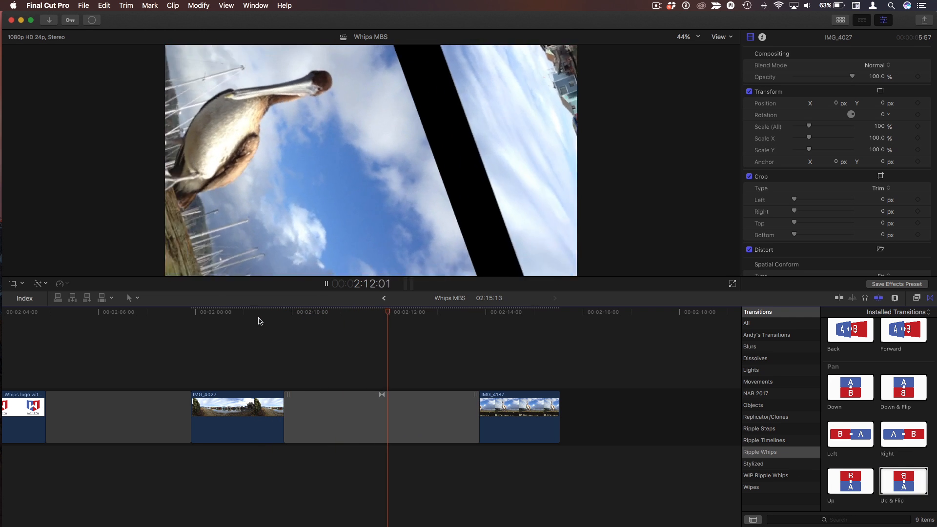
pyautogui.click(459, 342)
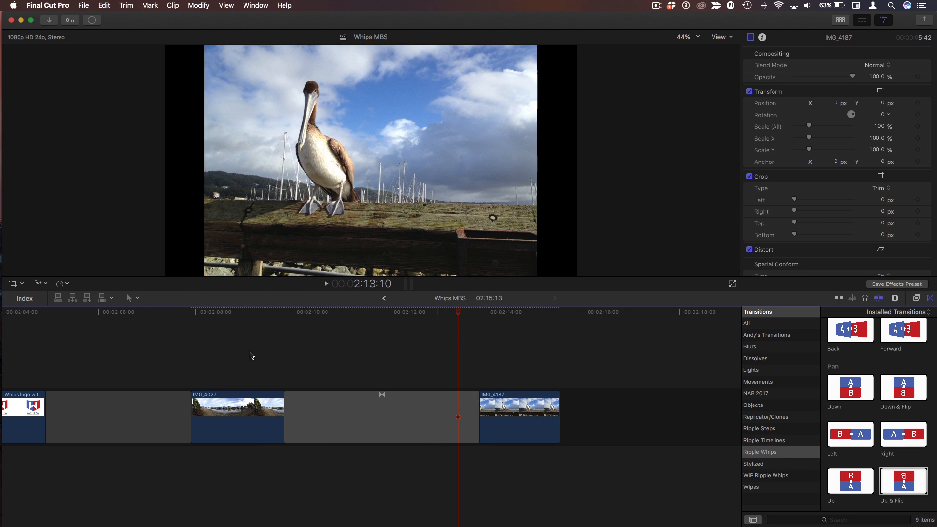
# Try setting the Spatial Conform type to Fill for both clips and the transition, play it back, then undo it
pyautogui.moveTo(250, 353); pyautogui.dragTo(516, 423)
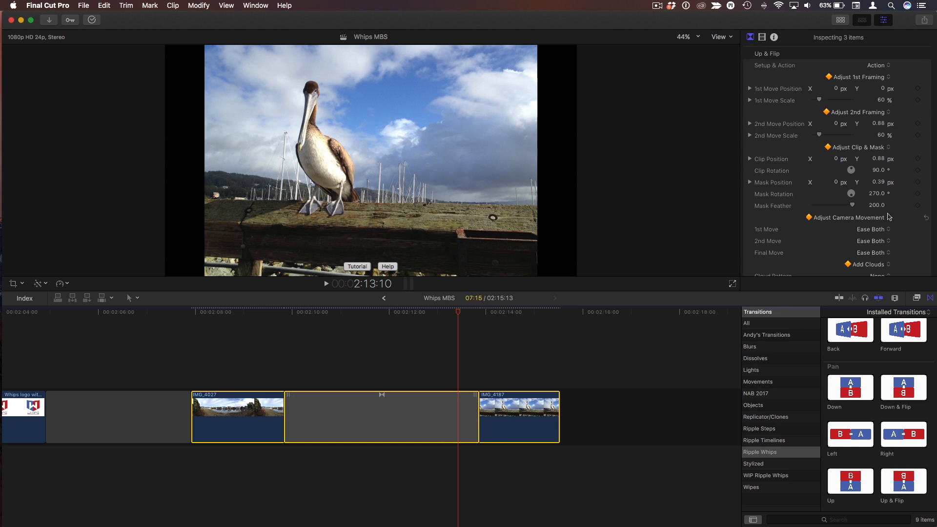
pyautogui.click(763, 37)
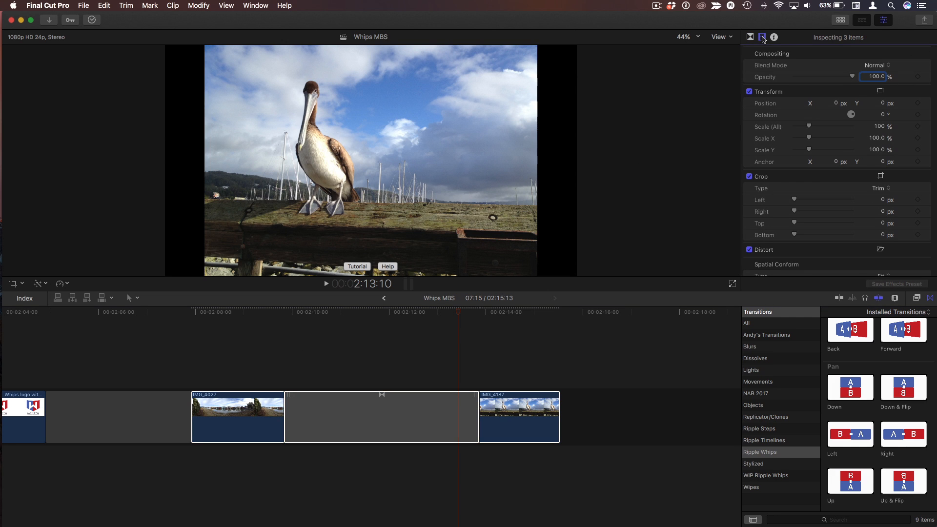
pyautogui.scroll(-2, 844, 196)
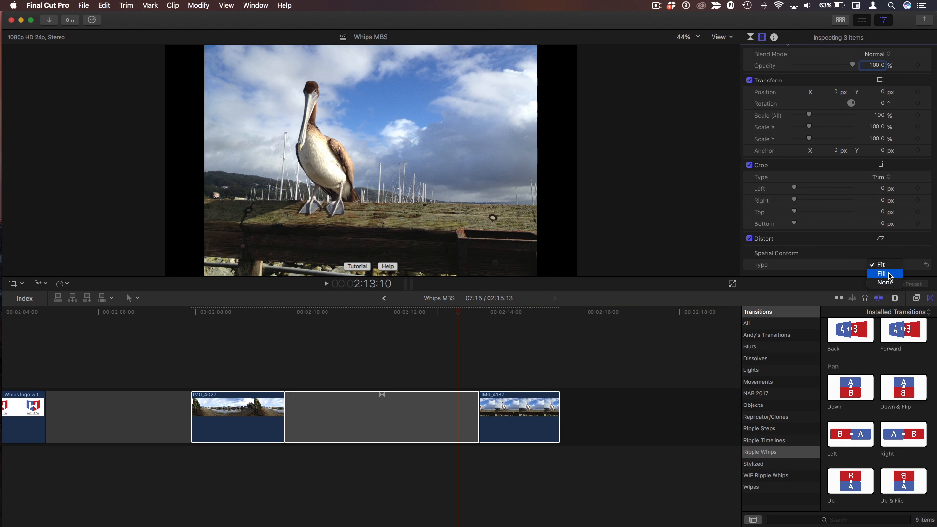
pyautogui.click(885, 274)
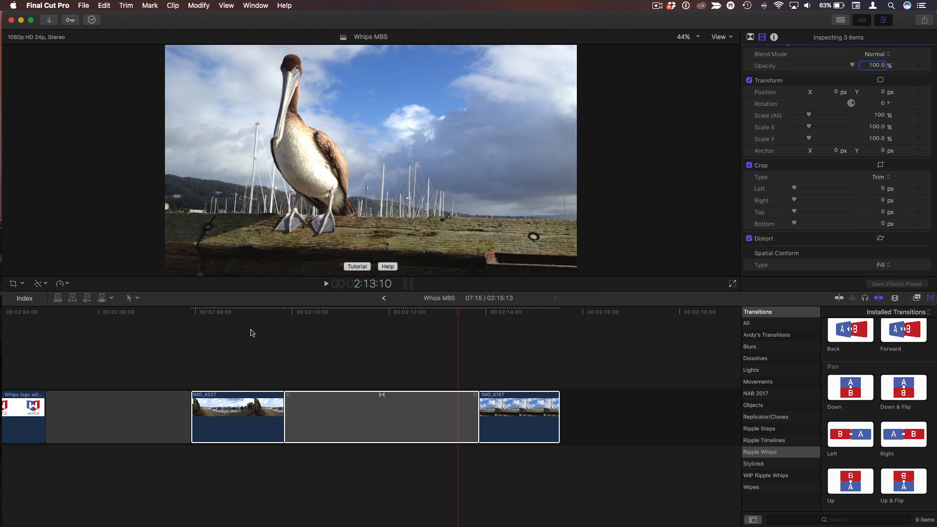
pyautogui.click(245, 312)
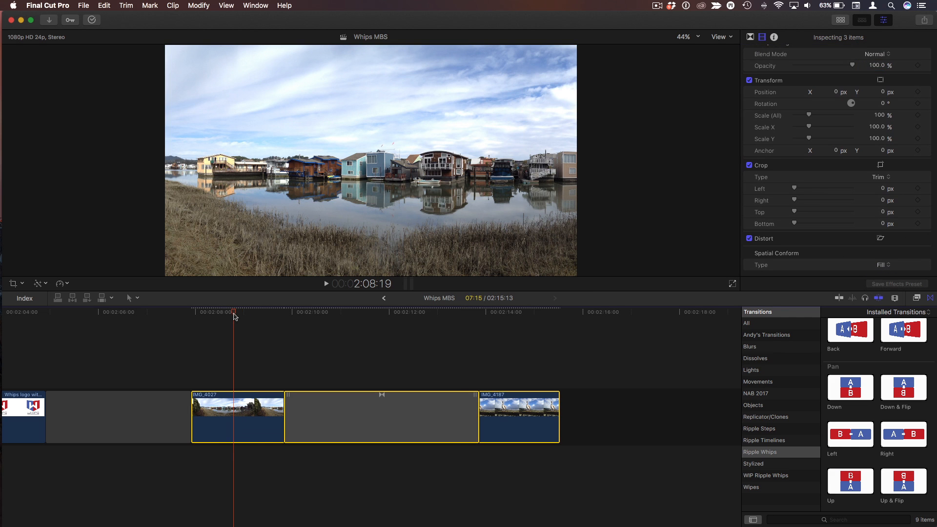
pyautogui.press('space')
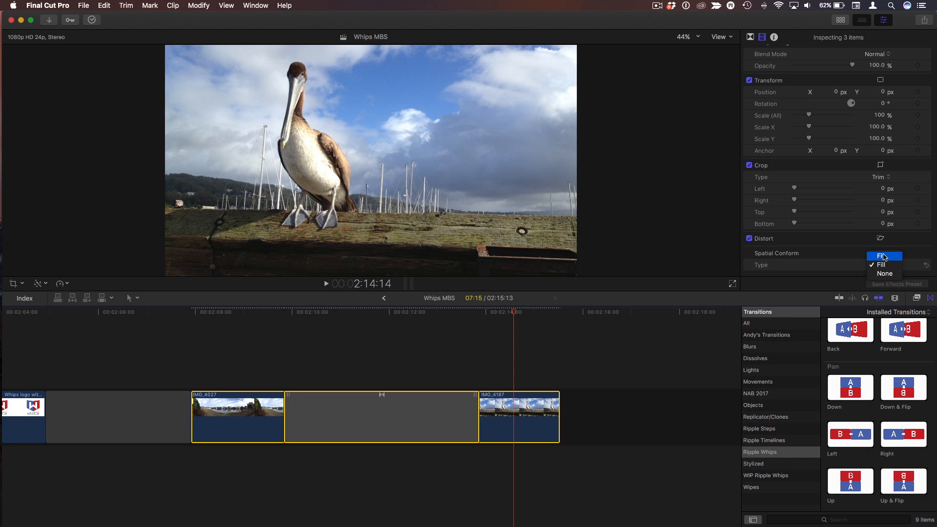
pyautogui.press('super+z')
pyautogui.click(351, 332)
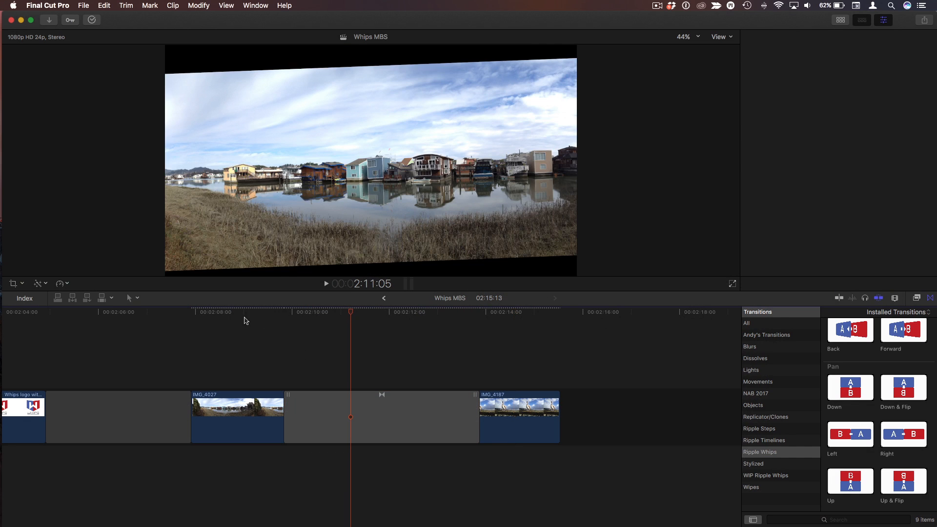
# Apply a Ken Burns crop to IMG_4027, swap start and end, and move both frames toward the centre for a shorter pan
pyautogui.click(237, 313)
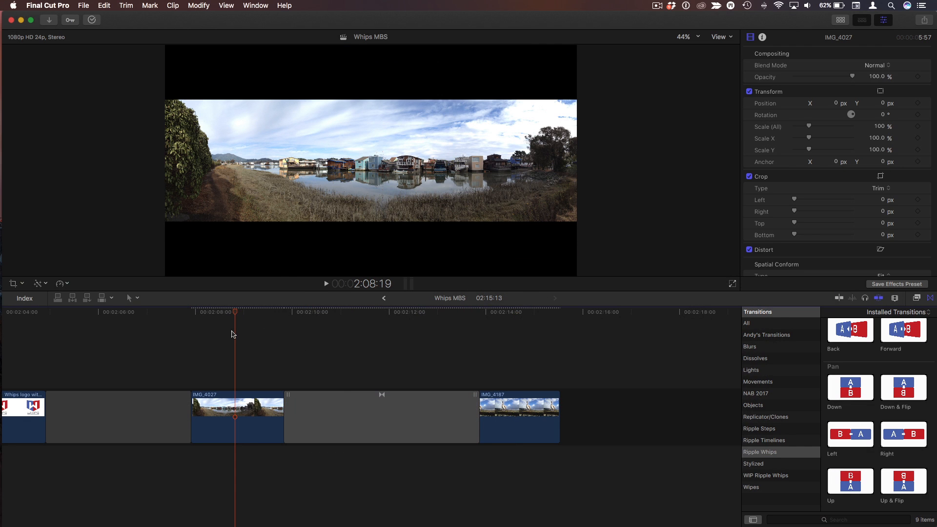
pyautogui.click(13, 284)
pyautogui.click(393, 265)
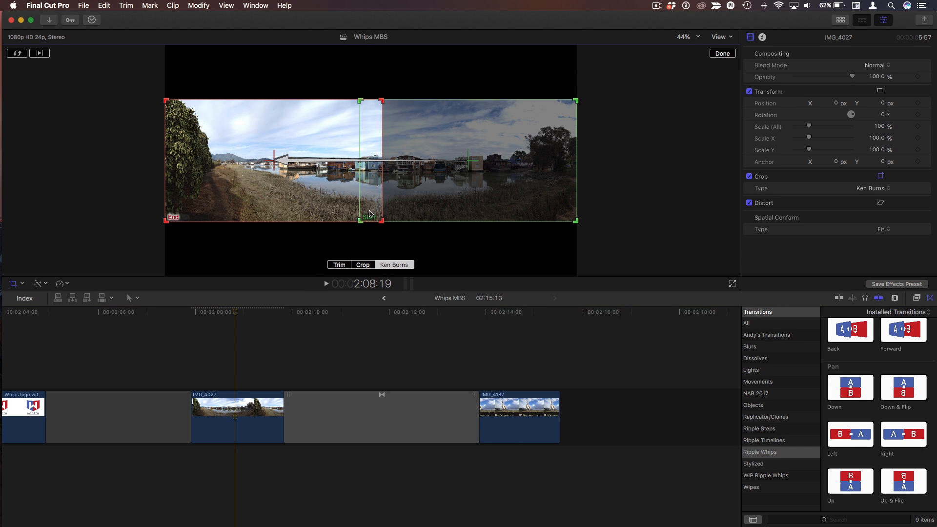
pyautogui.click(17, 54)
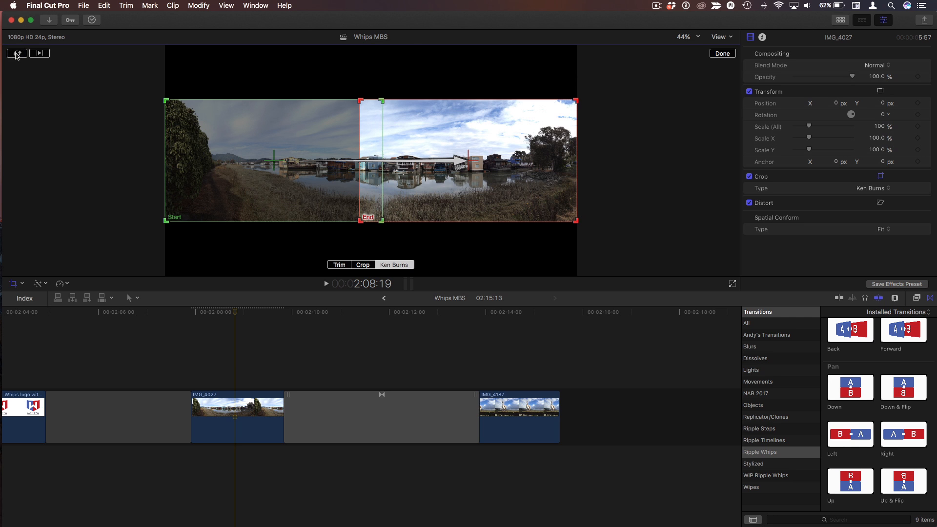
pyautogui.moveTo(290, 167); pyautogui.dragTo(356, 166)
pyautogui.moveTo(499, 187); pyautogui.dragTo(465, 186)
# Preview the Ken Burns move on IMG_4027
pyautogui.click(247, 319)
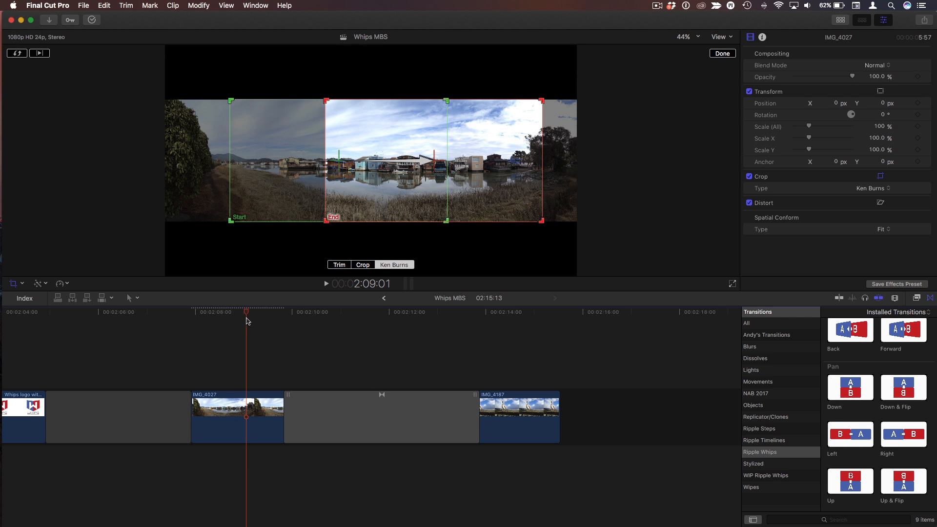
pyautogui.press('Left')
pyautogui.press('Left')
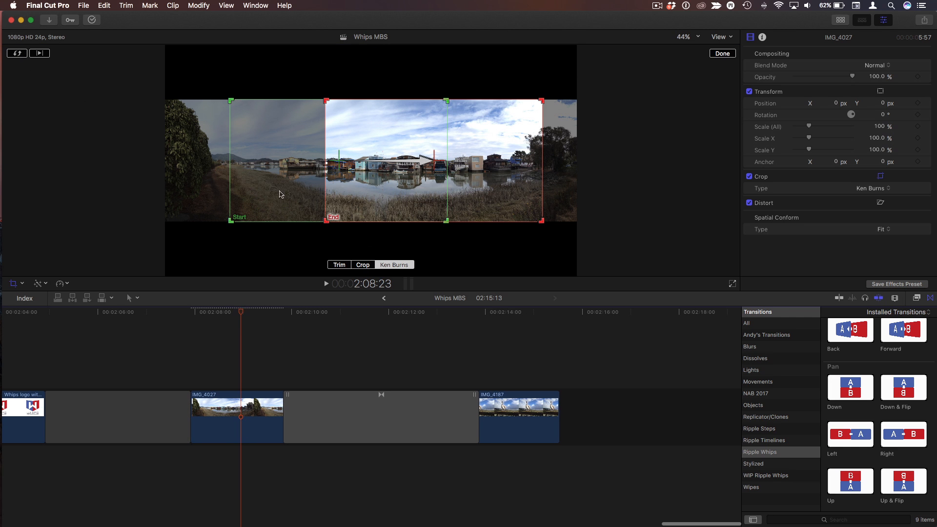
pyautogui.click(280, 191)
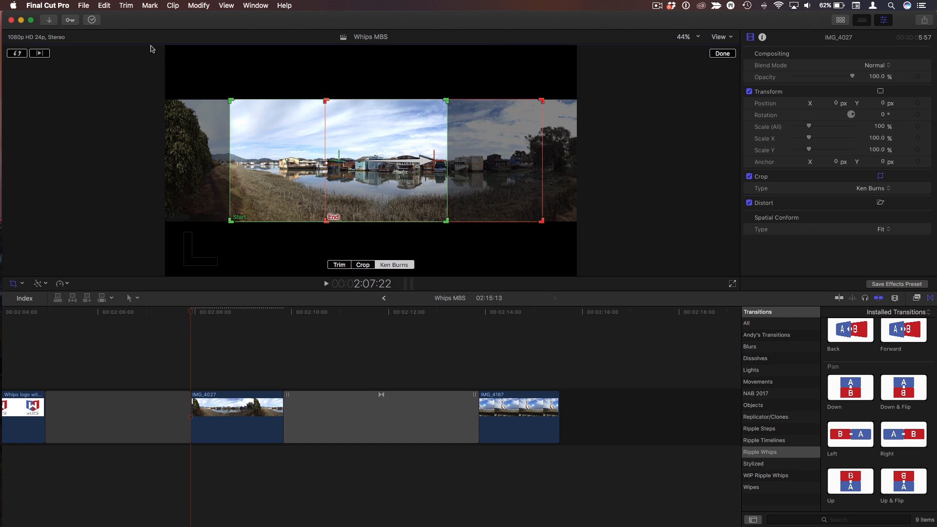
pyautogui.click(39, 54)
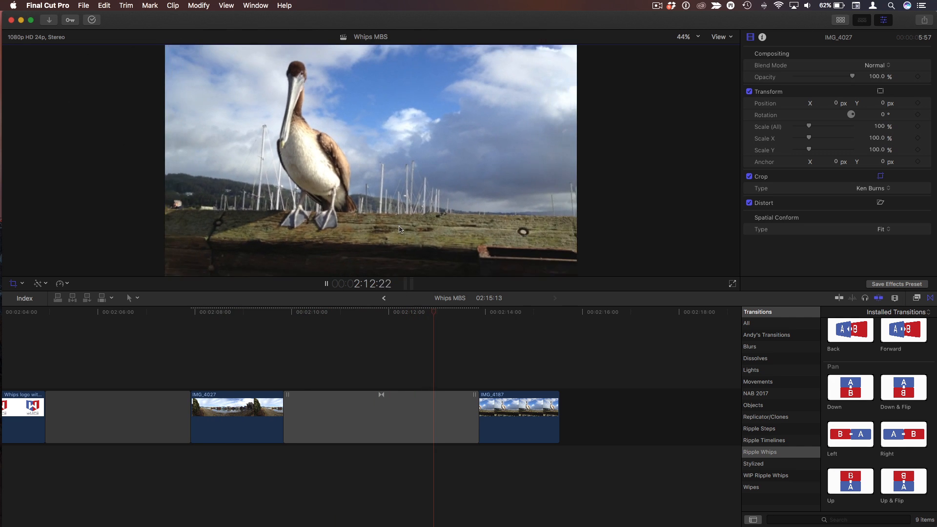
# Apply a Ken Burns crop to the pelican clip IMG_4187, swap start and end, shrink the start frame and shift it up
pyautogui.hotkey('shift', 'c')
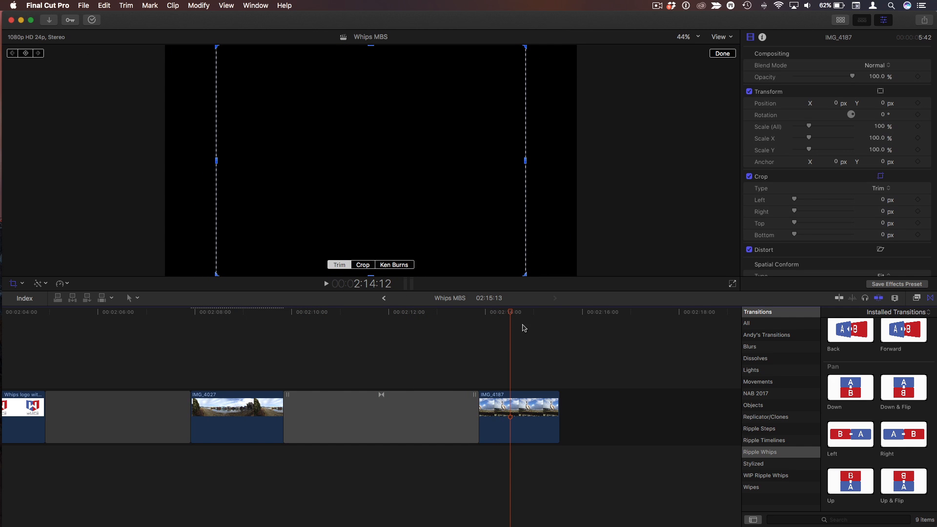
pyautogui.click(395, 265)
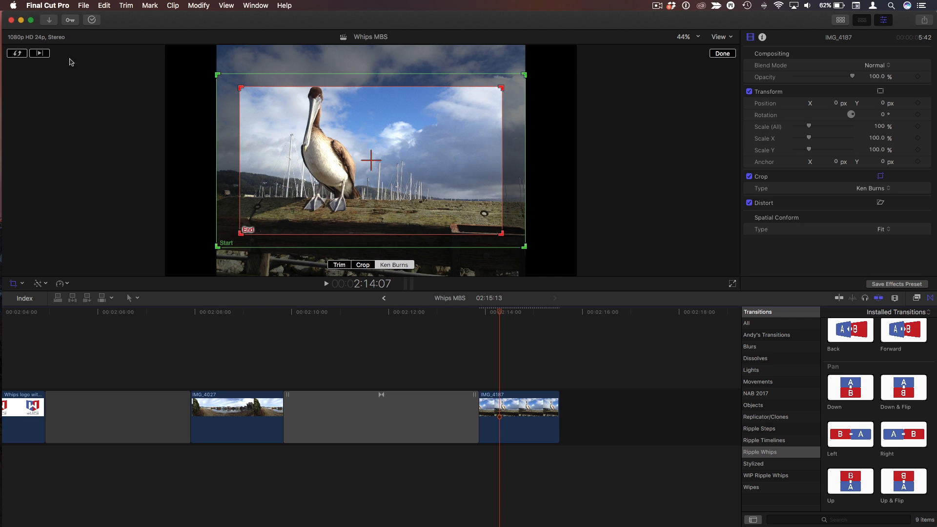
pyautogui.click(19, 55)
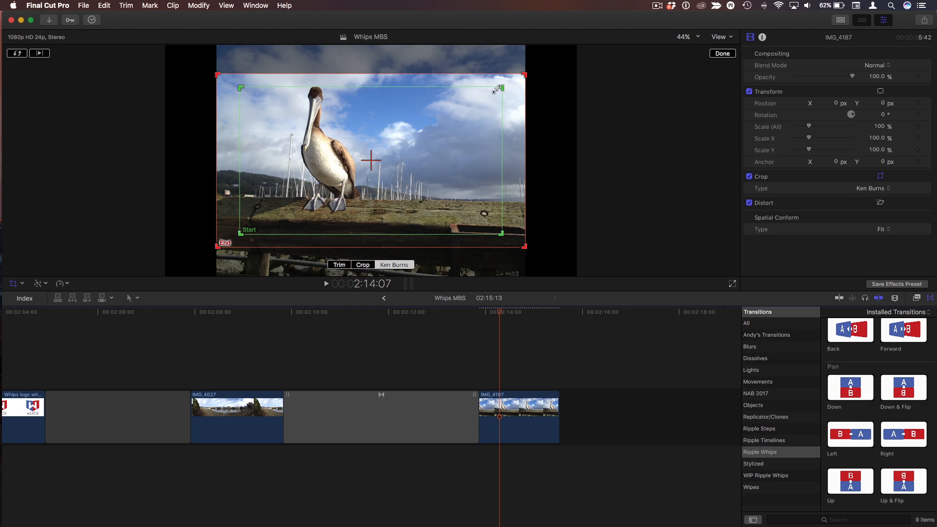
pyautogui.moveTo(496, 89); pyautogui.dragTo(470, 106)
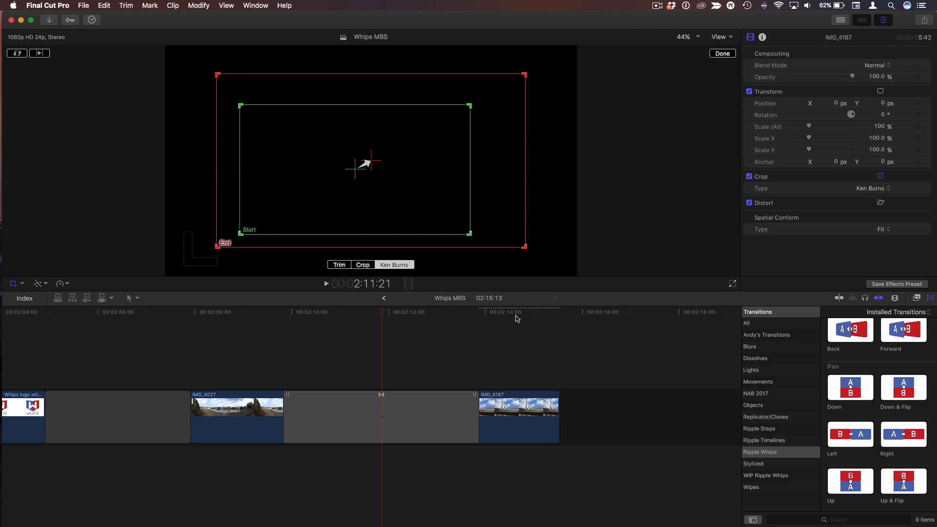
pyautogui.click(517, 319)
pyautogui.moveTo(396, 186)
pyautogui.mouseDown()
pyautogui.moveTo(385, 165)
pyautogui.moveTo(392, 168)
pyautogui.mouseUp()
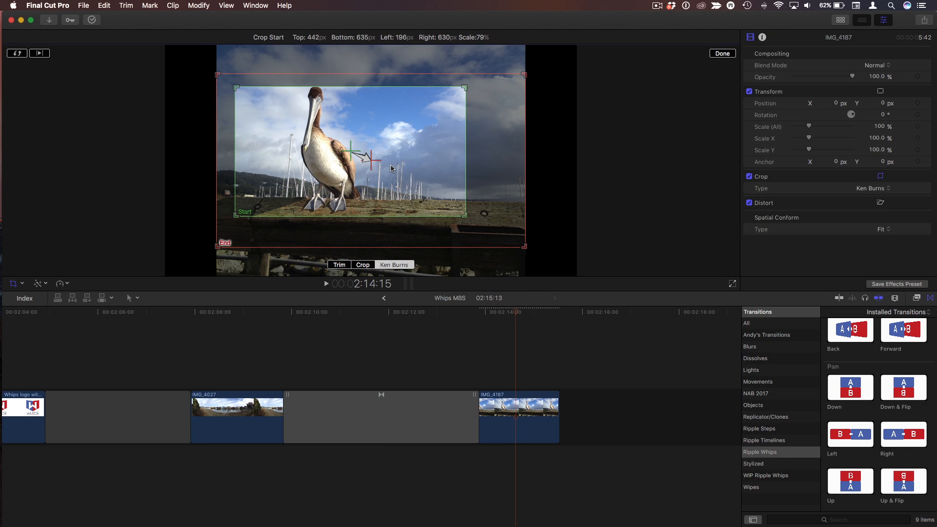
pyautogui.click(722, 53)
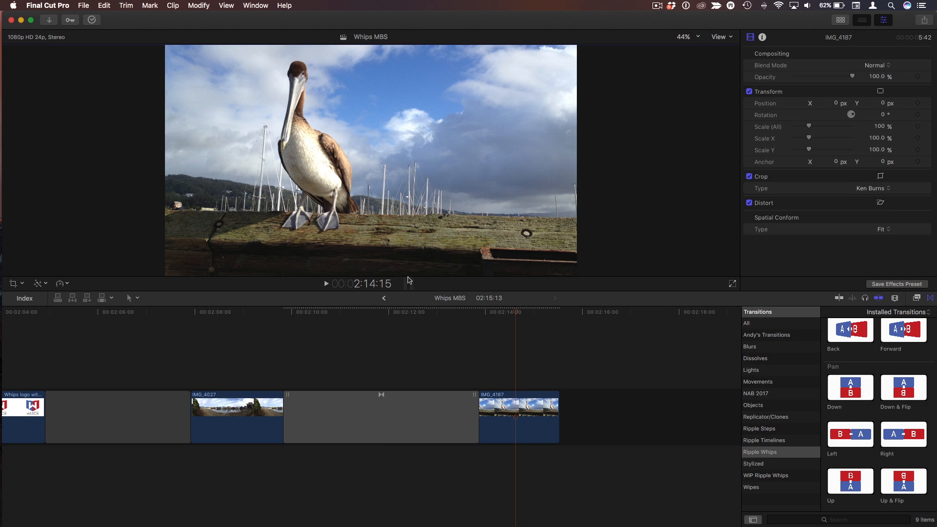
# Play back the ending and trim two frames off the end of IMG_4187
pyautogui.click(210, 313)
pyautogui.press('space')
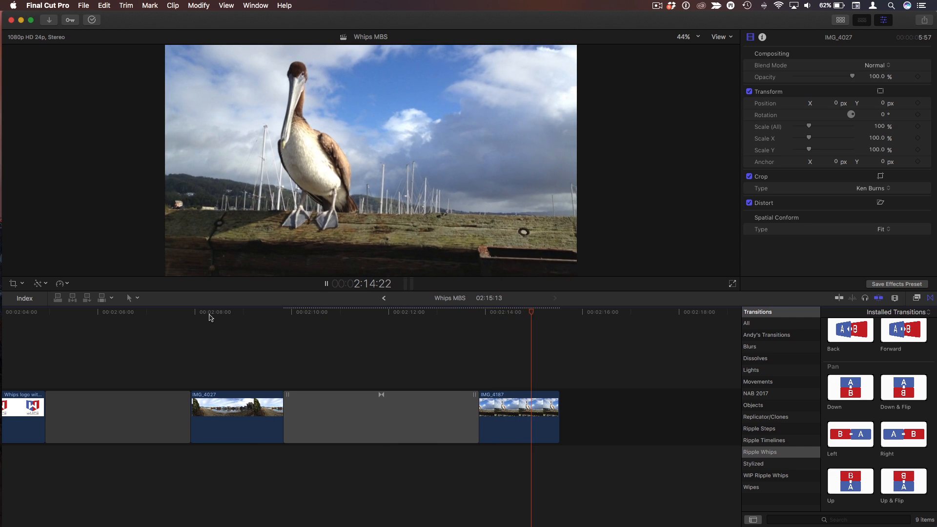
pyautogui.press('space')
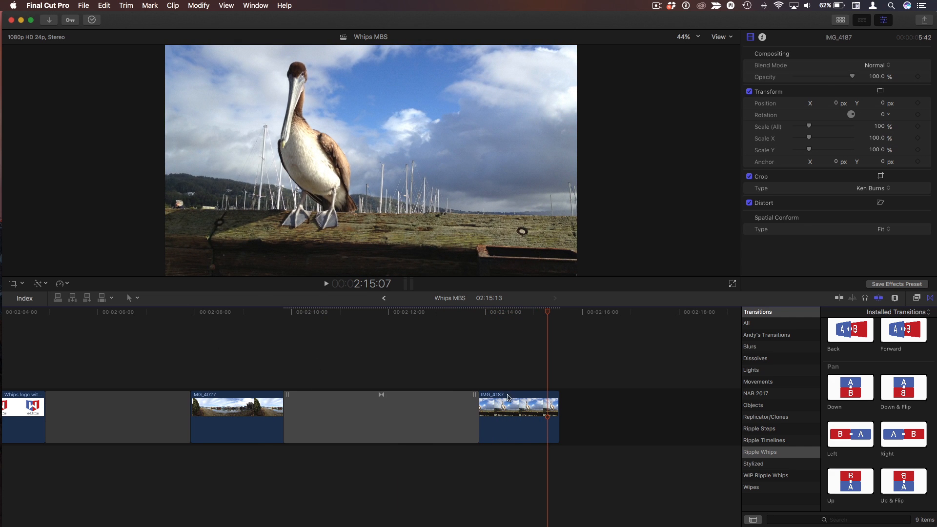
pyautogui.moveTo(558, 412)
pyautogui.mouseDown()
pyautogui.moveTo(630, 412)
pyautogui.moveTo(554, 415)
pyautogui.mouseUp()
pyautogui.click(526, 358)
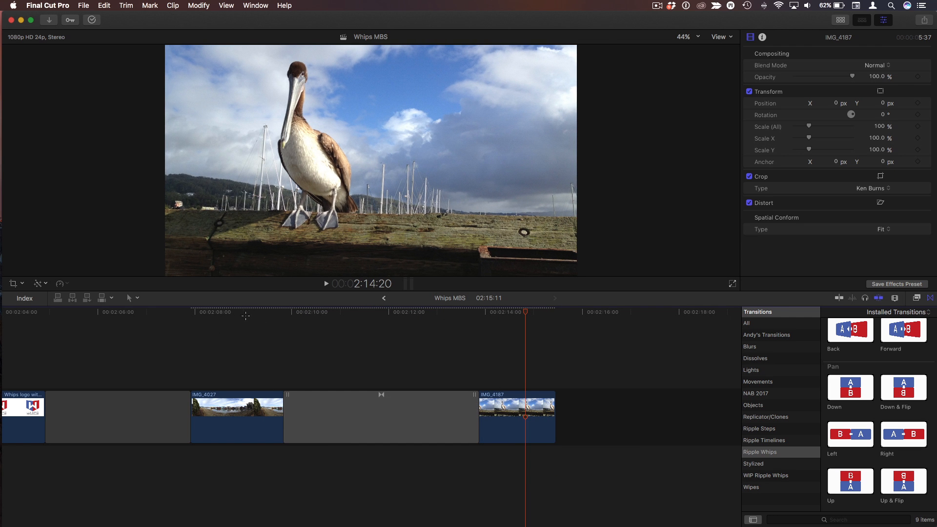
# Select the Up & Flip transition, switch Setup & Action to Adjust Framing, and reposition the 2nd and 1st framing boxes
pyautogui.click(389, 406)
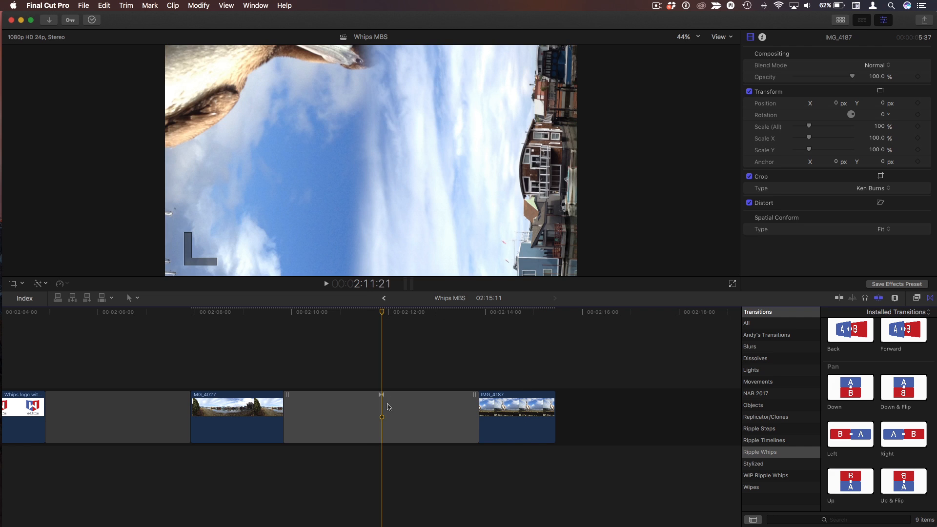
pyautogui.click(385, 412)
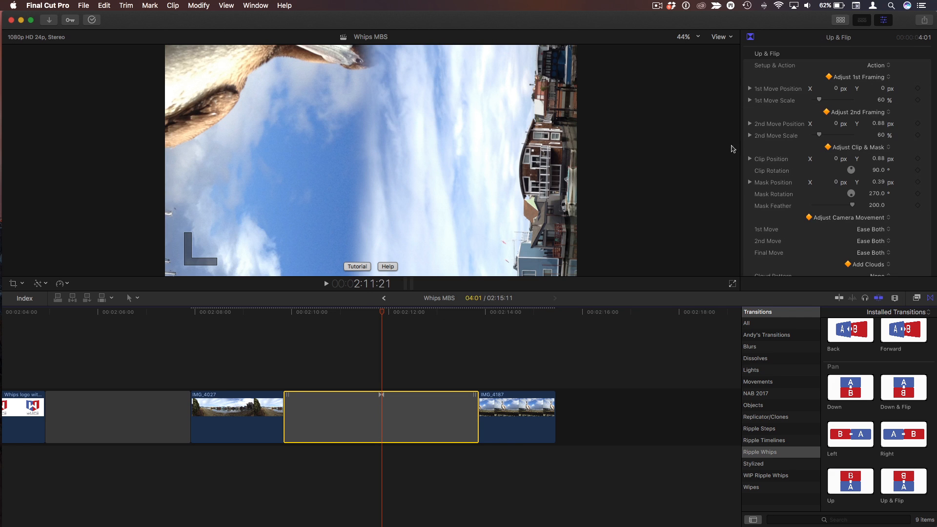
pyautogui.click(885, 69)
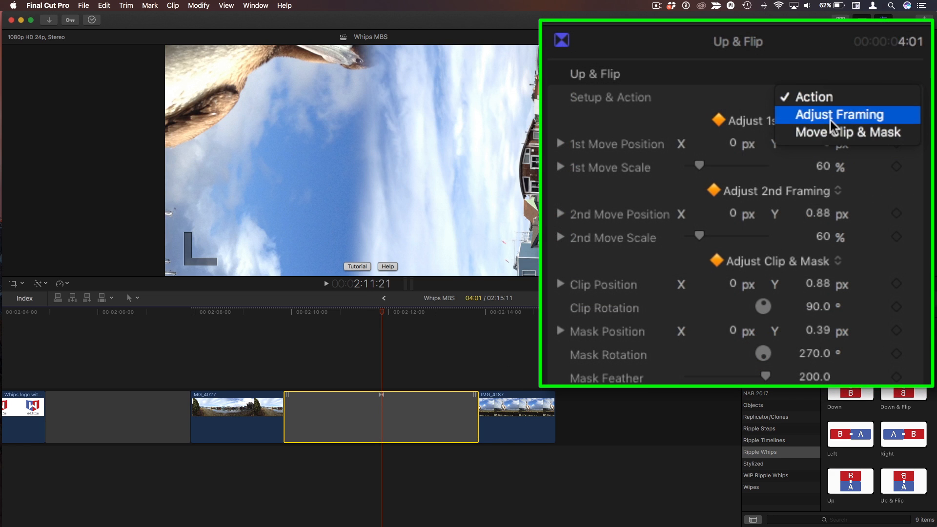
pyautogui.click(885, 75)
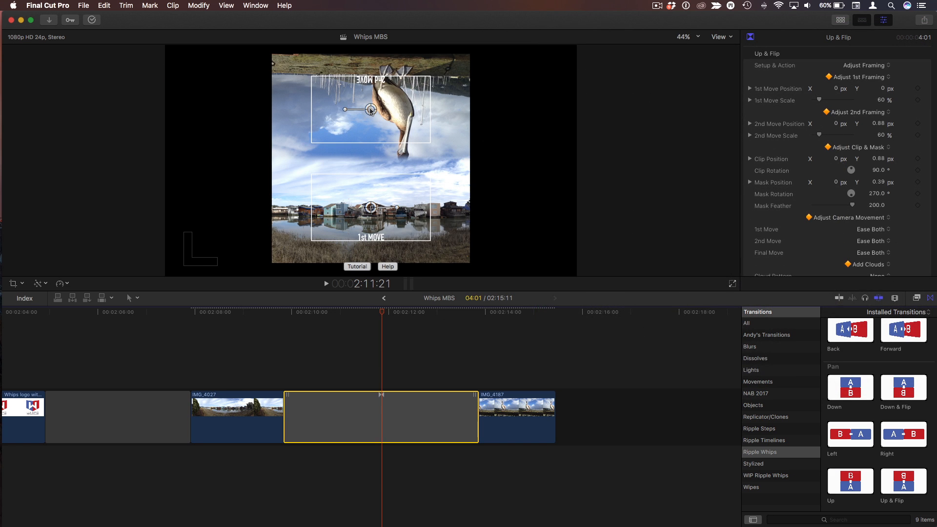
pyautogui.moveTo(370, 110); pyautogui.dragTo(386, 118)
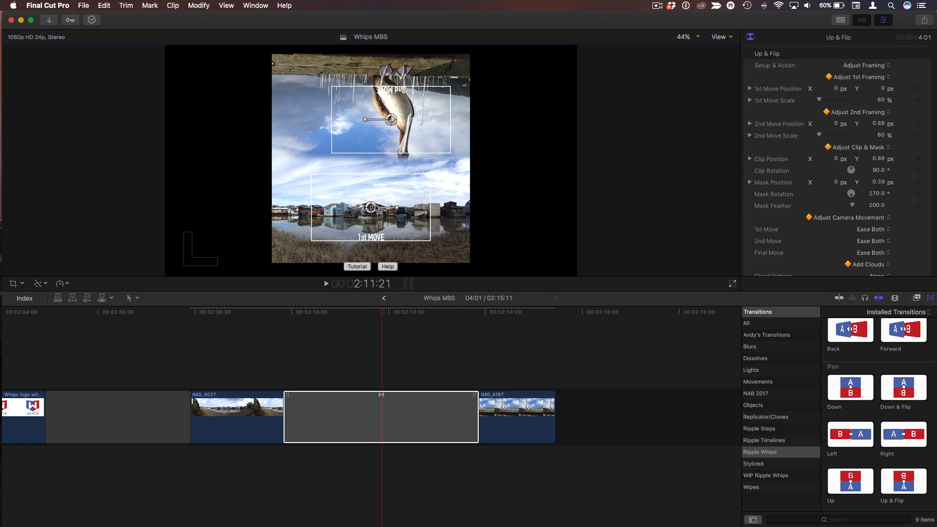
pyautogui.moveTo(398, 211); pyautogui.dragTo(404, 212)
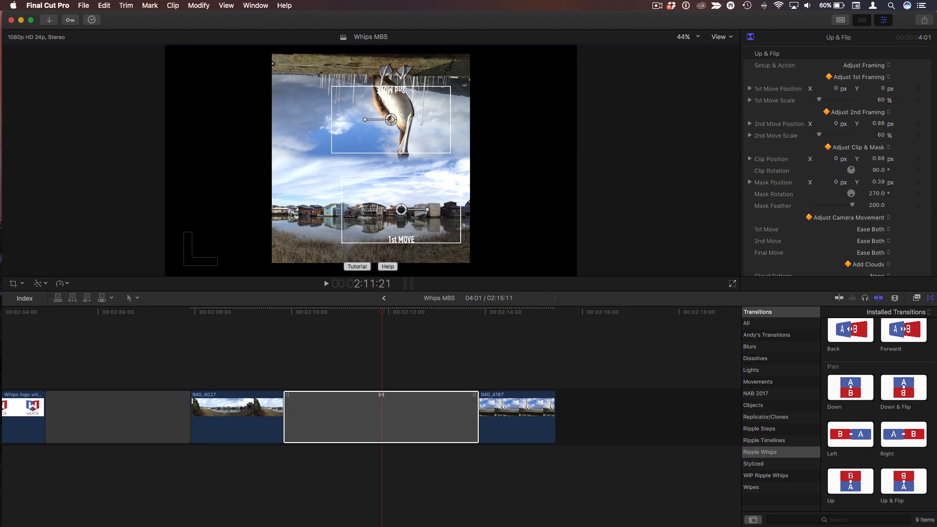
# Nudge the 1st framing box slightly and switch the transition's Setup & Action back to Action
pyautogui.moveTo(400, 212); pyautogui.dragTo(399, 213)
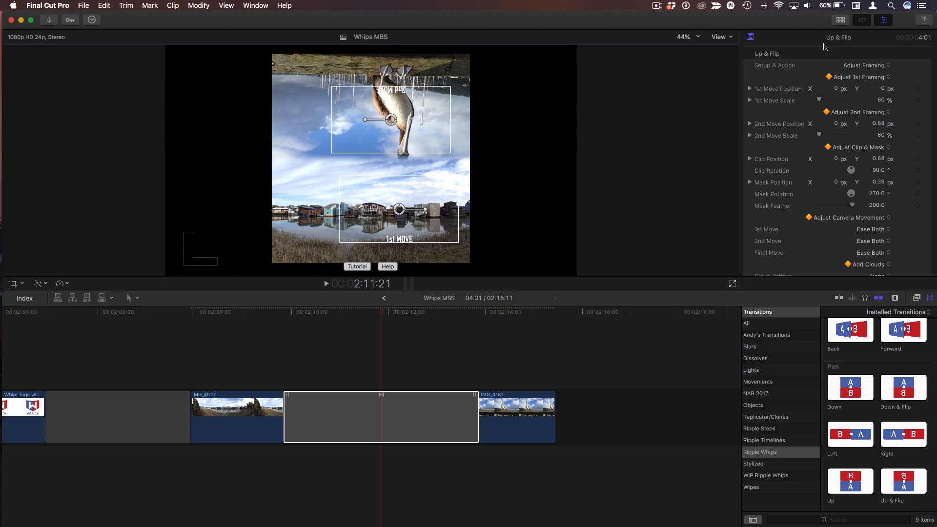
pyautogui.click(866, 70)
pyautogui.click(863, 54)
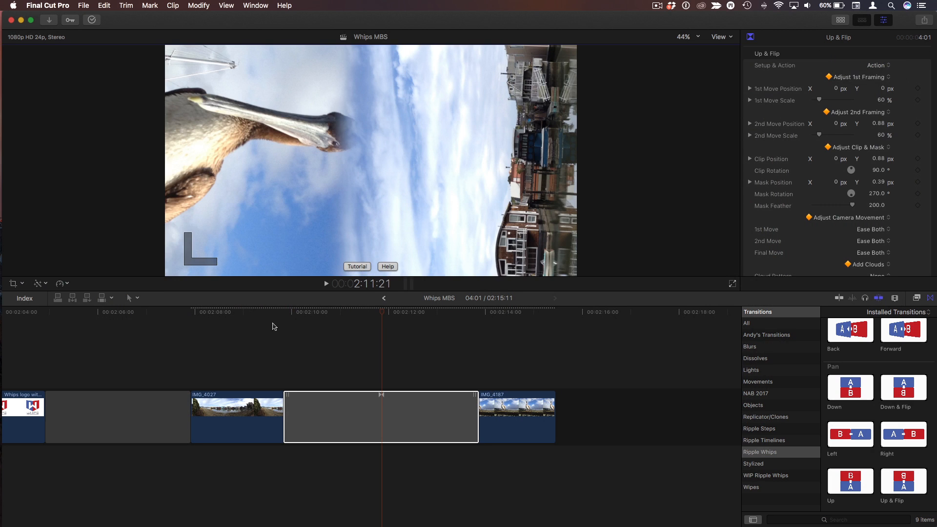
# Play back the transition from the middle of IMG_4027
pyautogui.click(244, 327)
pyautogui.click(219, 313)
pyautogui.press('space')
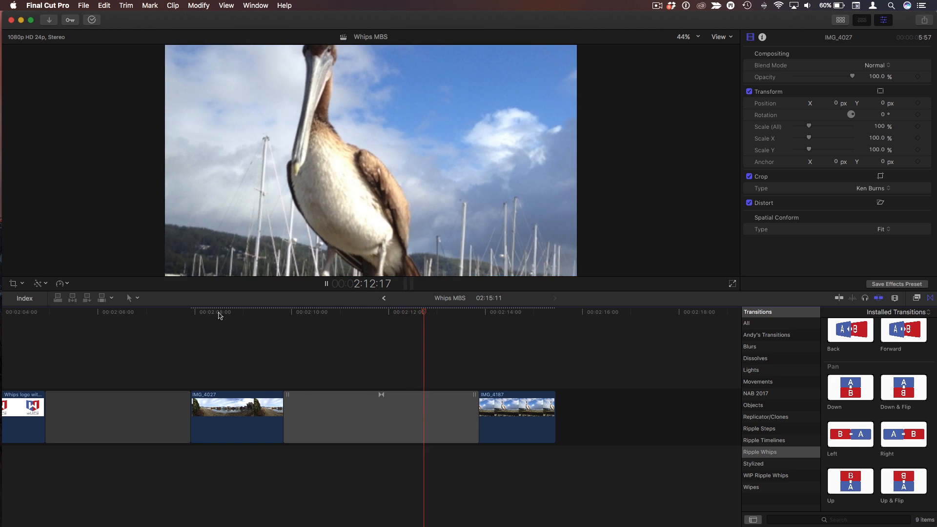
pyautogui.press('space')
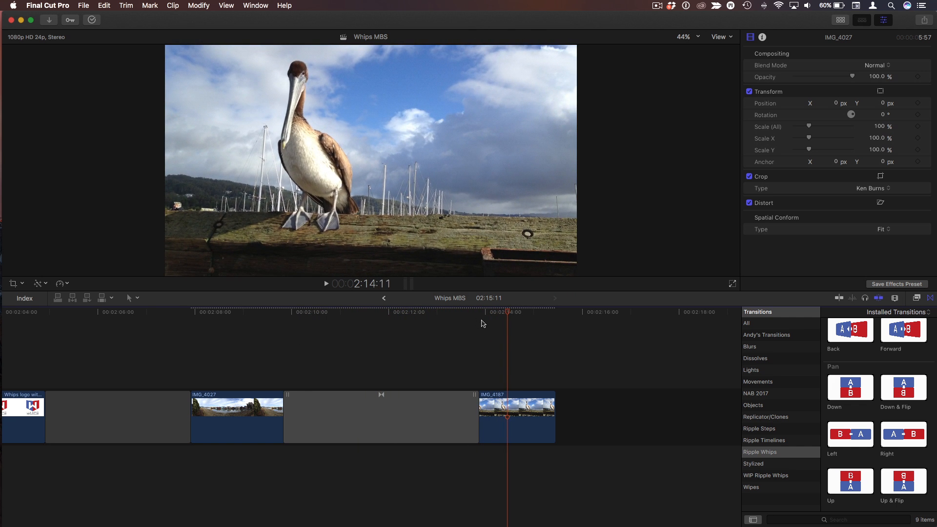
# Select the Up & Flip transition and set its Clip Position Y to 0.92 and Mask Feather to 178
pyautogui.click(383, 314)
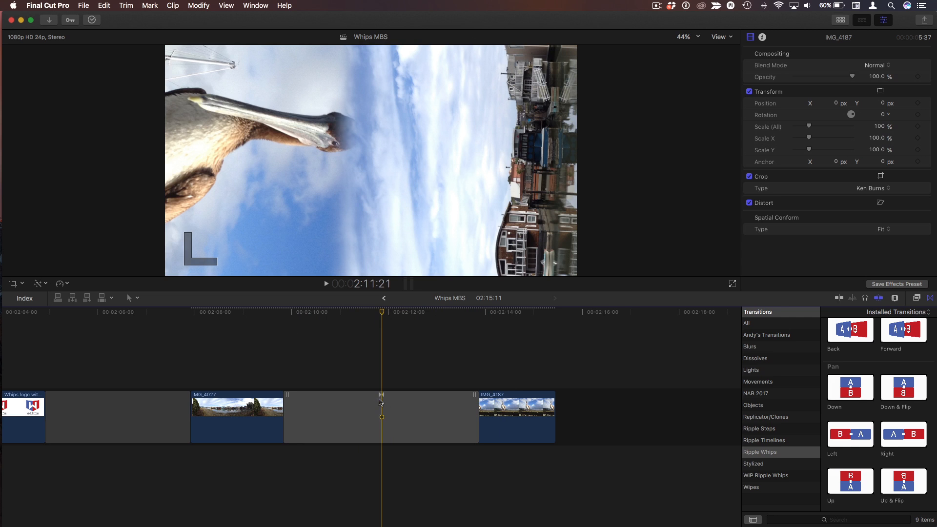
pyautogui.click(383, 415)
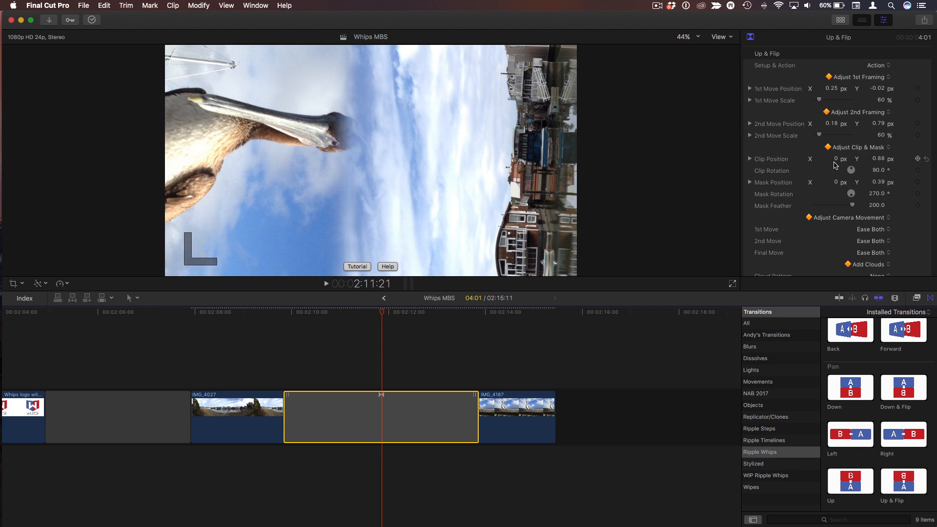
pyautogui.moveTo(819, 250); pyautogui.dragTo(819, 244)
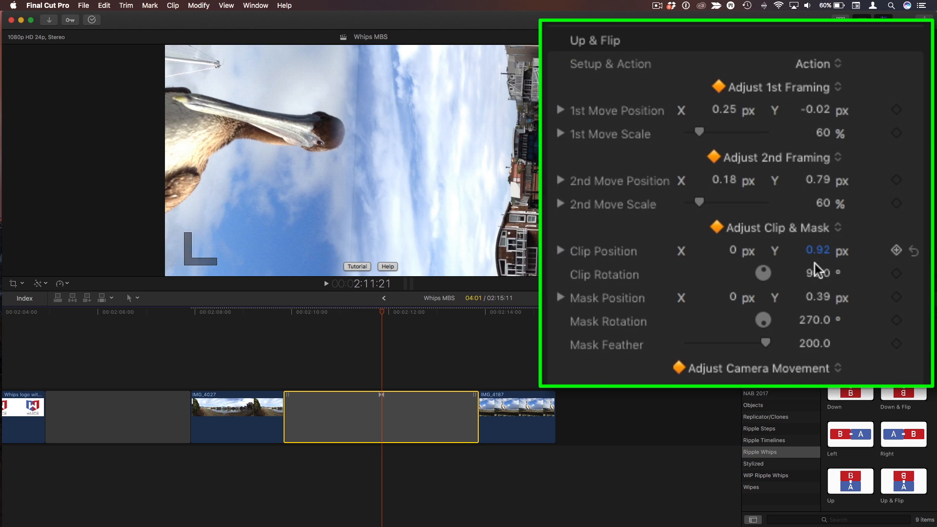
pyautogui.scroll(-1, 810, 340)
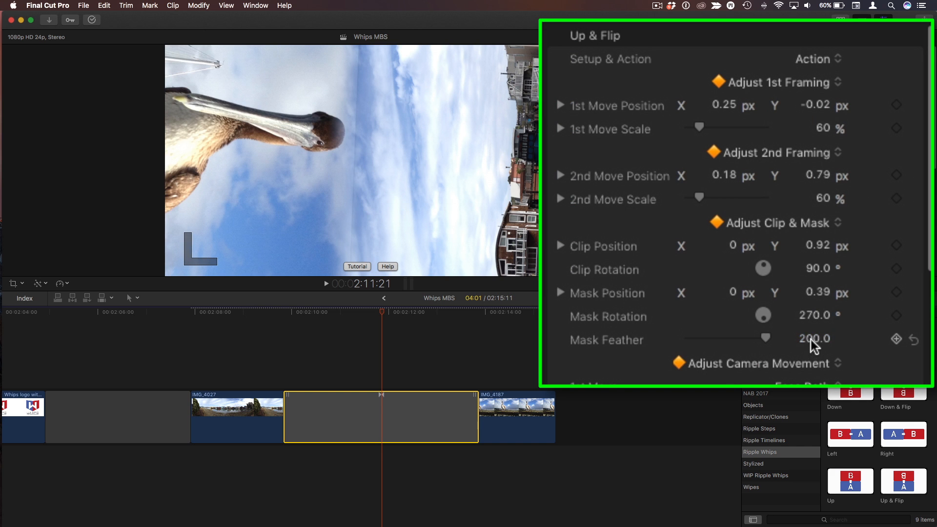
pyautogui.moveTo(810, 339)
pyautogui.mouseDown()
pyautogui.moveTo(810, 351)
pyautogui.moveTo(810, 339)
pyautogui.mouseUp()
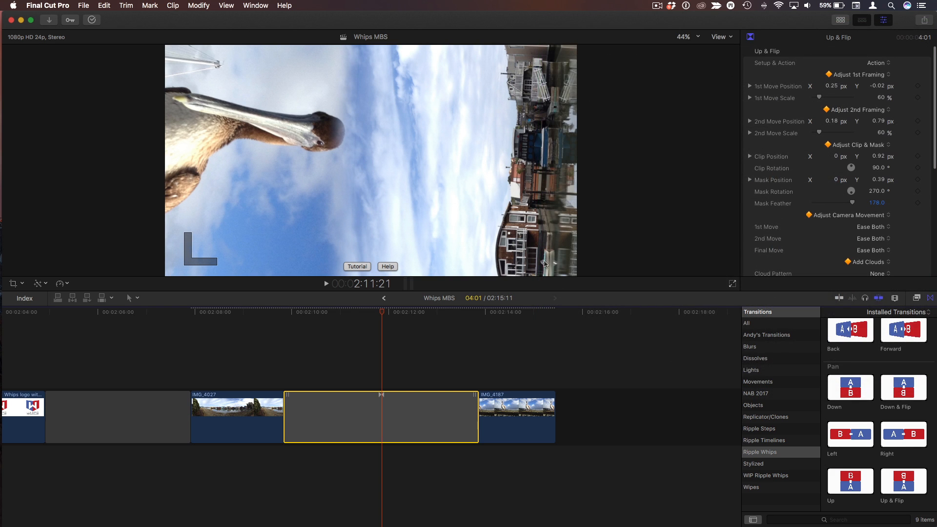
# Play back the transition again from within IMG_4027
pyautogui.click(249, 330)
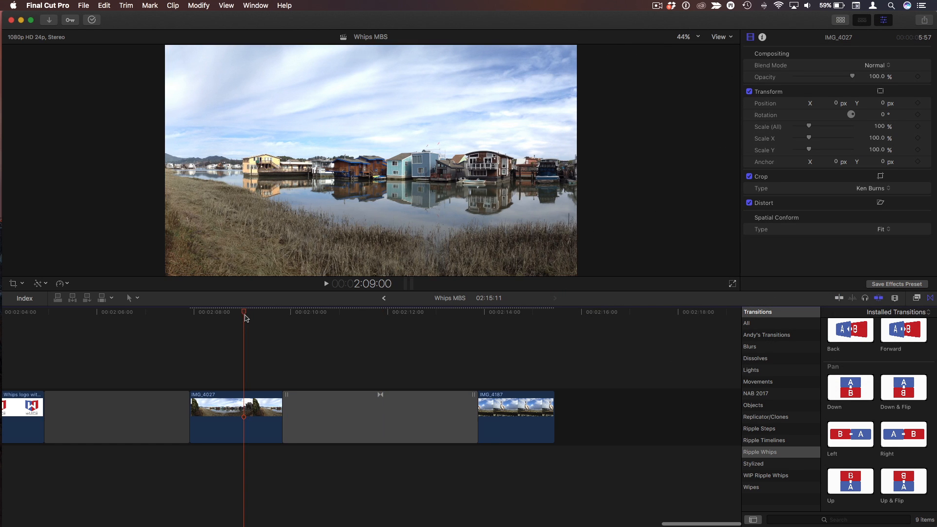
pyautogui.press('space')
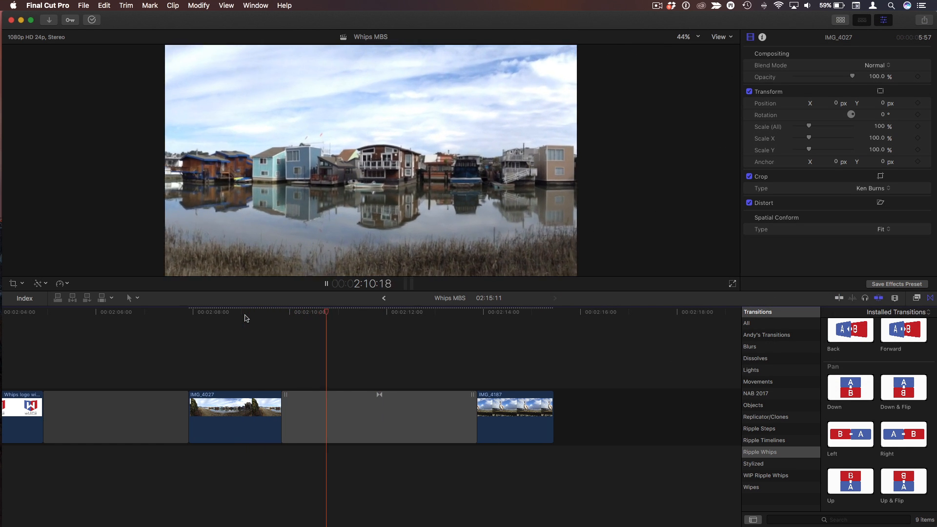